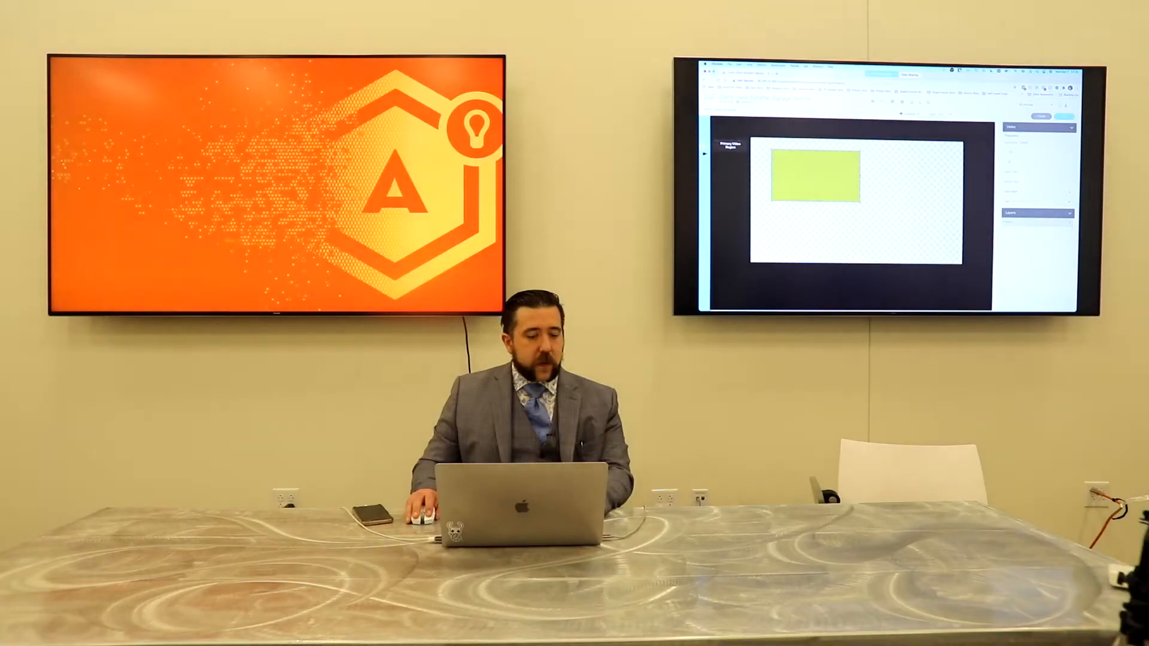
# Step: Move the video region close to the canvas's upper-left corner, to about X 18, Y 35
pyautogui.moveTo(825, 183); pyautogui.dragTo(811, 174)
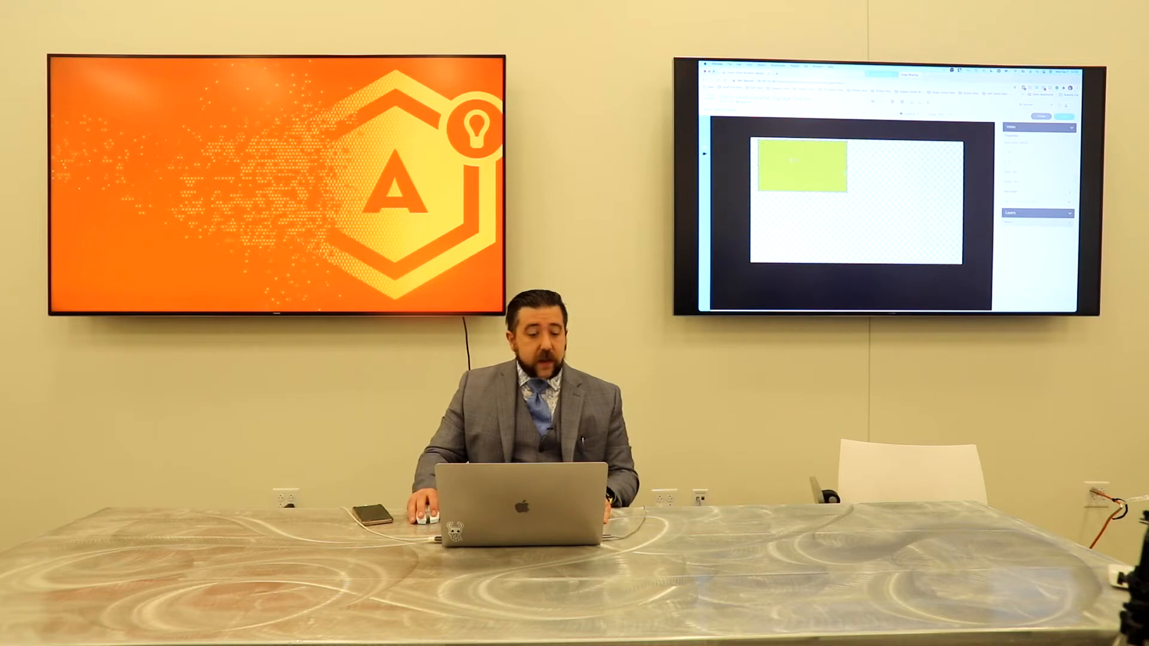
pyautogui.moveTo(766, 151); pyautogui.dragTo(763, 152)
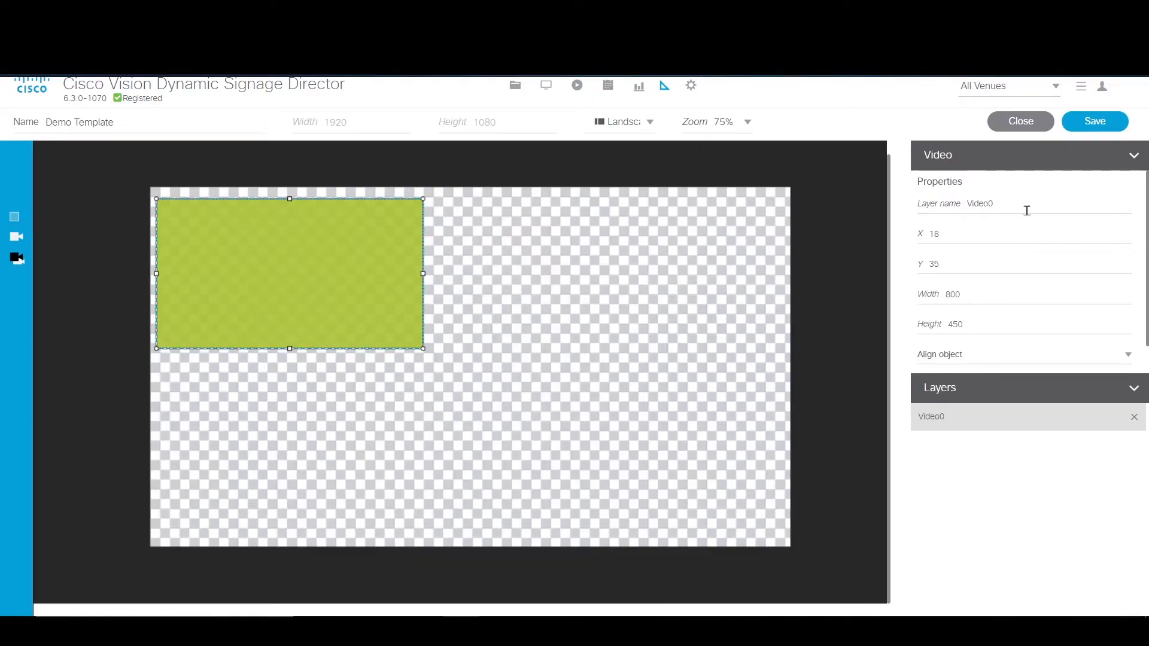
pyautogui.click(1024, 233)
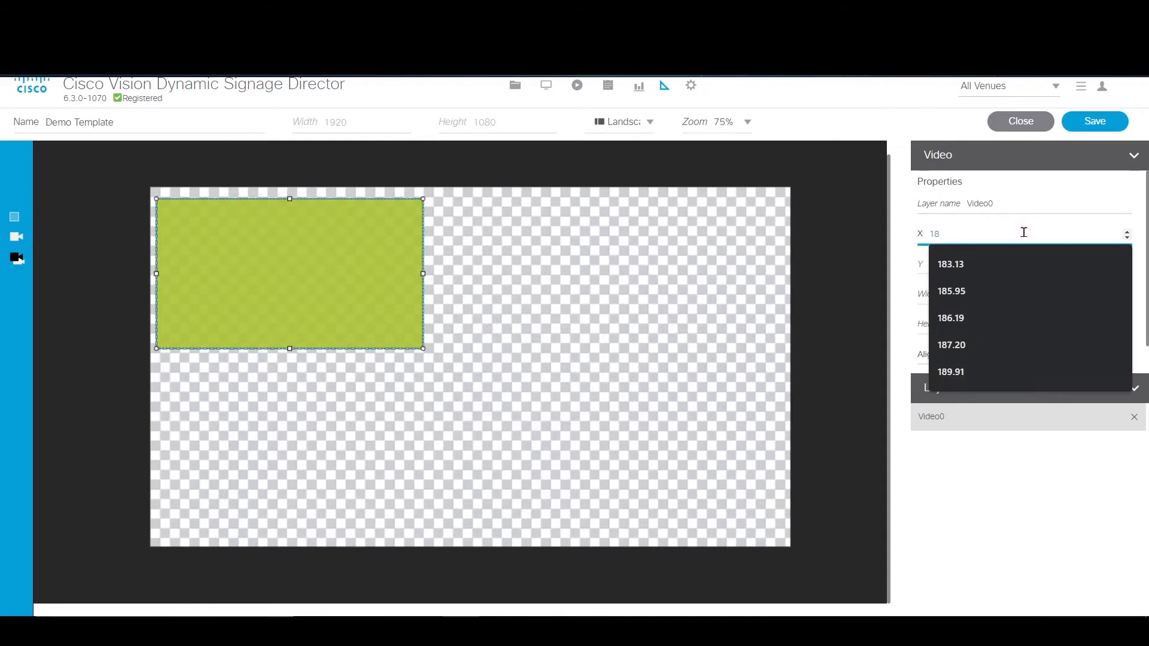
pyautogui.click(971, 485)
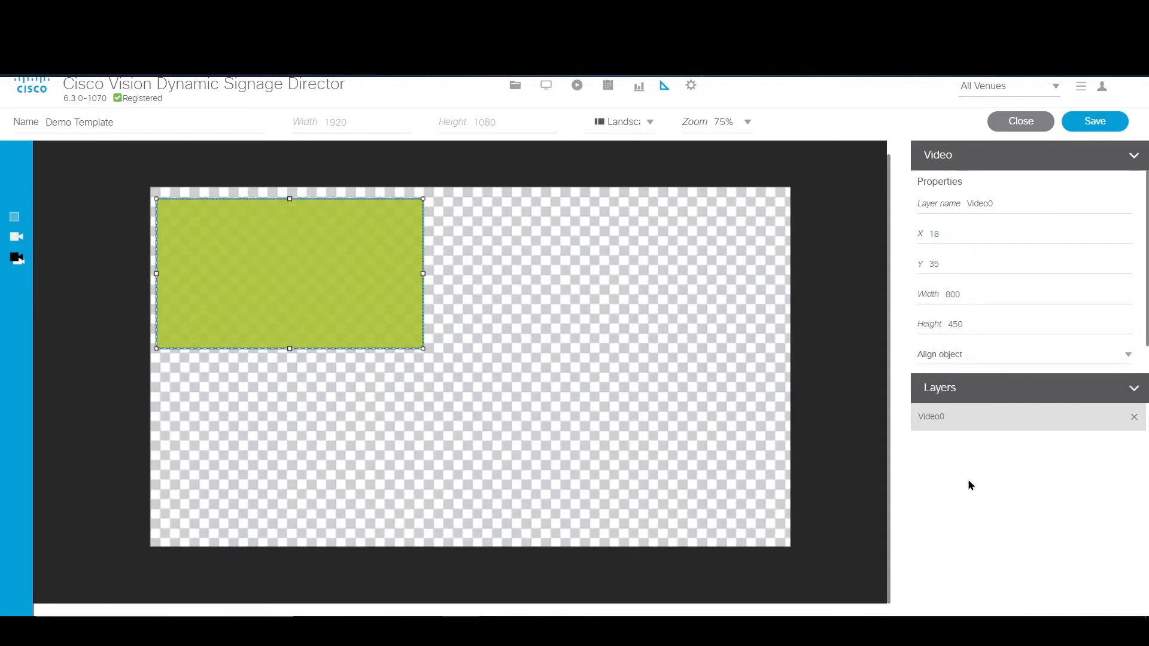
# Step: Set the video region's X and Y positions to 0
pyautogui.doubleClick(976, 234)
pyautogui.write('0')
pyautogui.click(954, 267)
pyautogui.press('BackSpace')
pyautogui.press('BackSpace')
pyautogui.write('0')
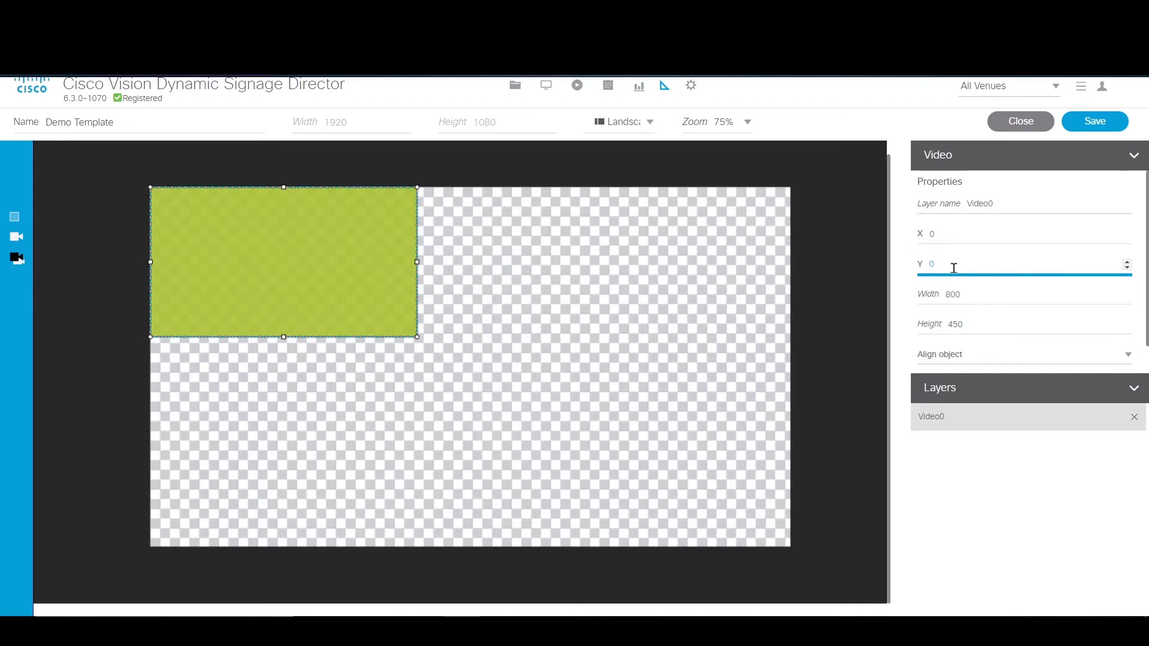
pyautogui.click(968, 486)
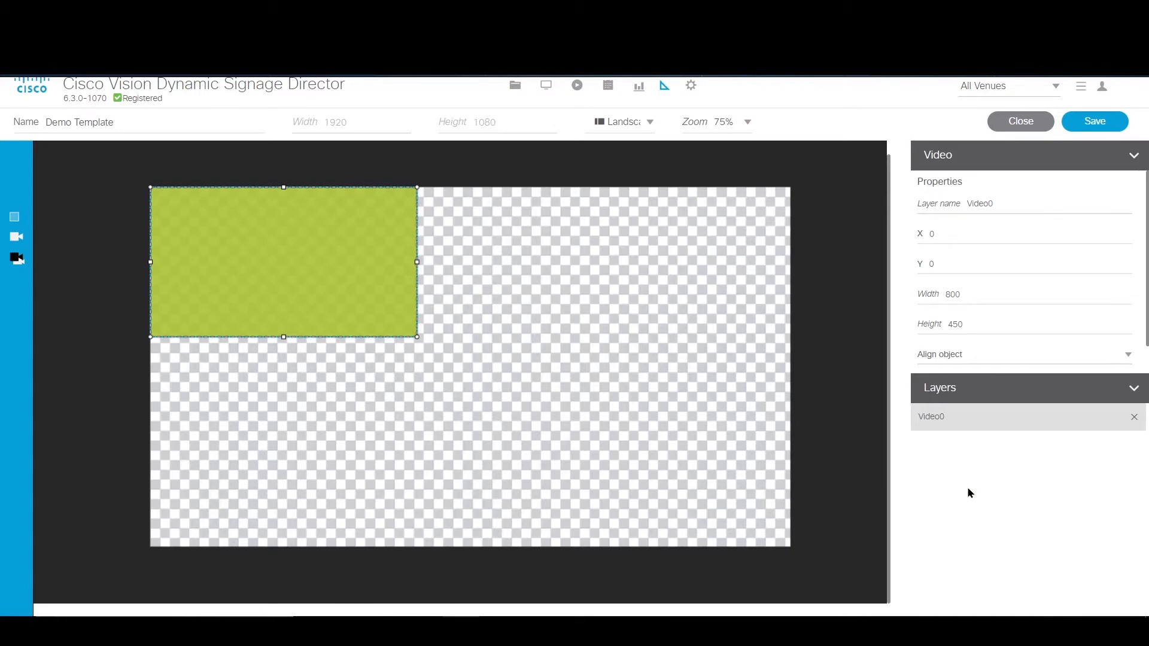
# Step: Nudge the video region off the canvas corner to about X 12, Y 18, and reset both coordinates to 0
pyautogui.moveTo(316, 232)
pyautogui.mouseDown()
pyautogui.moveTo(441, 329)
pyautogui.moveTo(549, 259)
pyautogui.moveTo(559, 336)
pyautogui.moveTo(319, 237)
pyautogui.mouseUp()
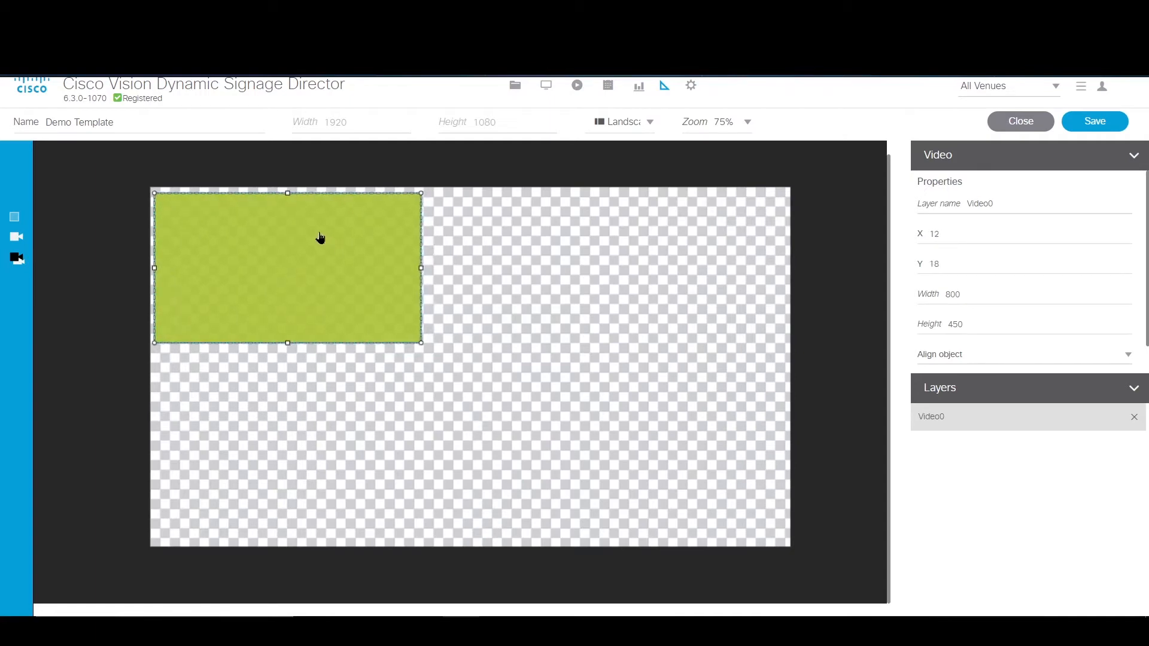
pyautogui.doubleClick(950, 240)
pyautogui.write('0')
pyautogui.press('Tab')
pyautogui.press('BackSpace')
pyautogui.write('0')
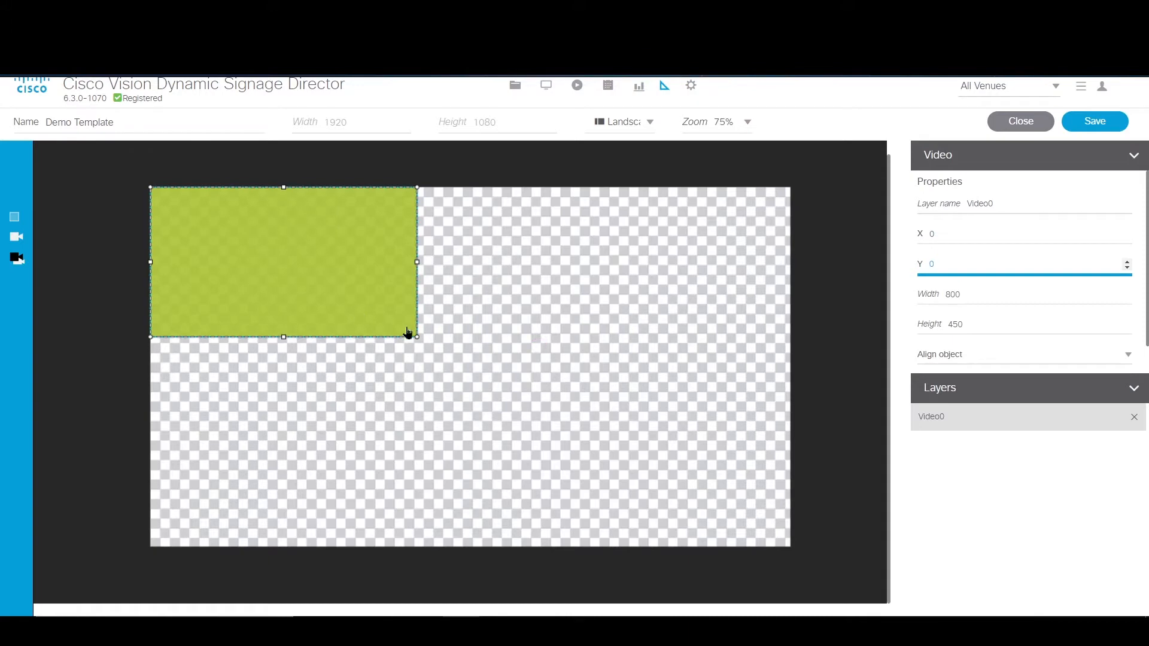
# Step: Resize the video region freehand to about 1597 by 876, try a different X position and restore X to 0
pyautogui.moveTo(419, 339); pyautogui.dragTo(329, 353)
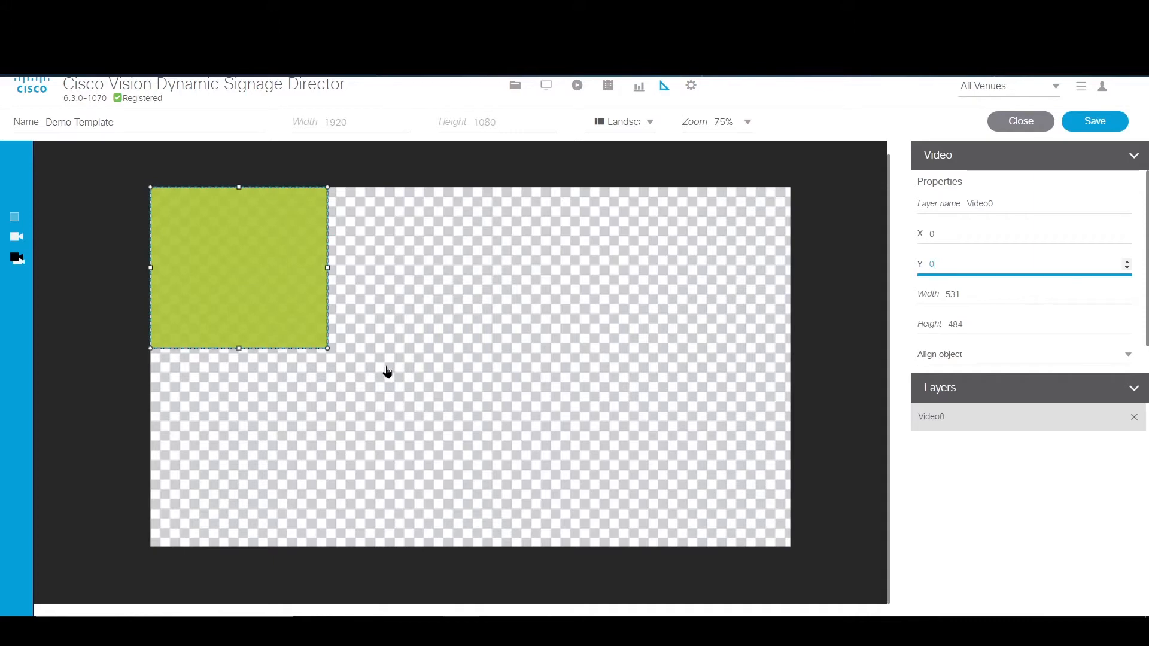
pyautogui.moveTo(328, 353); pyautogui.dragTo(685, 485)
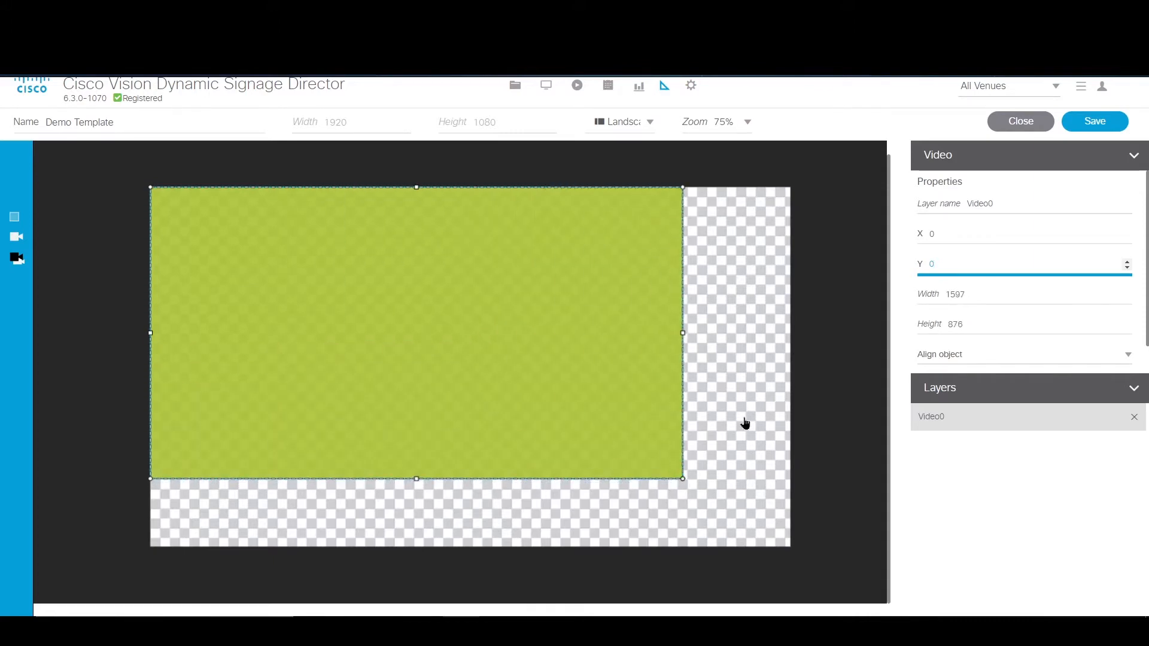
pyautogui.click(956, 237)
pyautogui.press('BackSpace')
pyautogui.write('19')
pyautogui.press('BackSpace')
pyautogui.press('BackSpace')
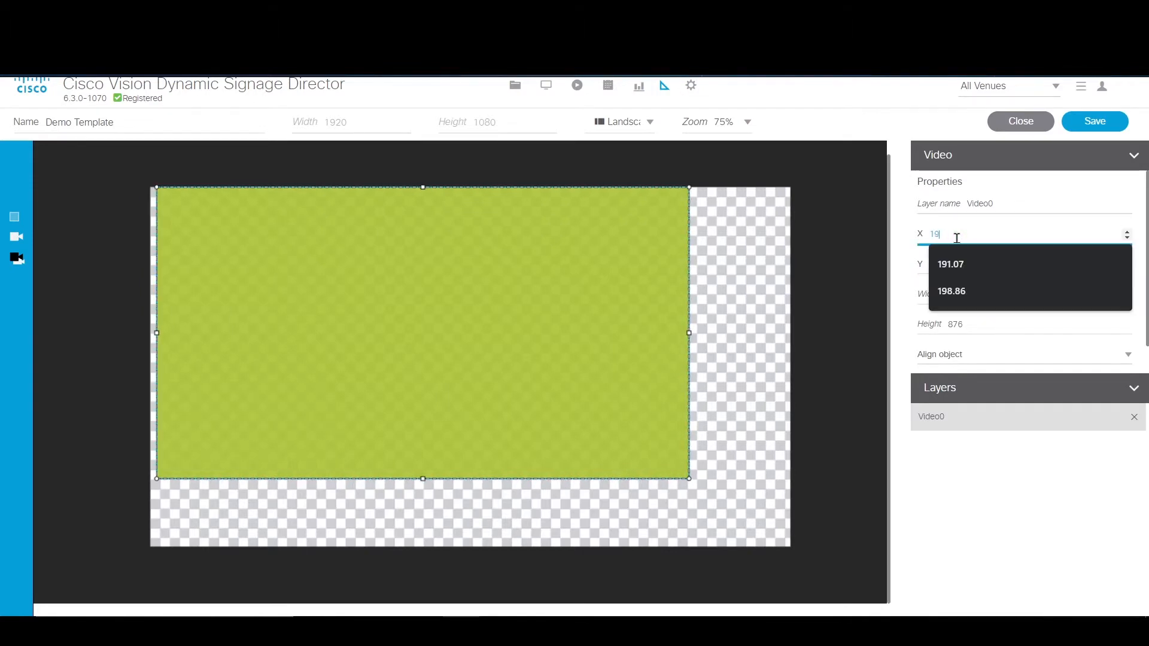
pyautogui.write('0')
# Step: Set the video region's width to 1930 and height to 1080, and name the layer Primary Video Region
pyautogui.click(976, 289)
pyautogui.press('BackSpace')
pyautogui.press('BackSpace')
pyautogui.press('BackSpace')
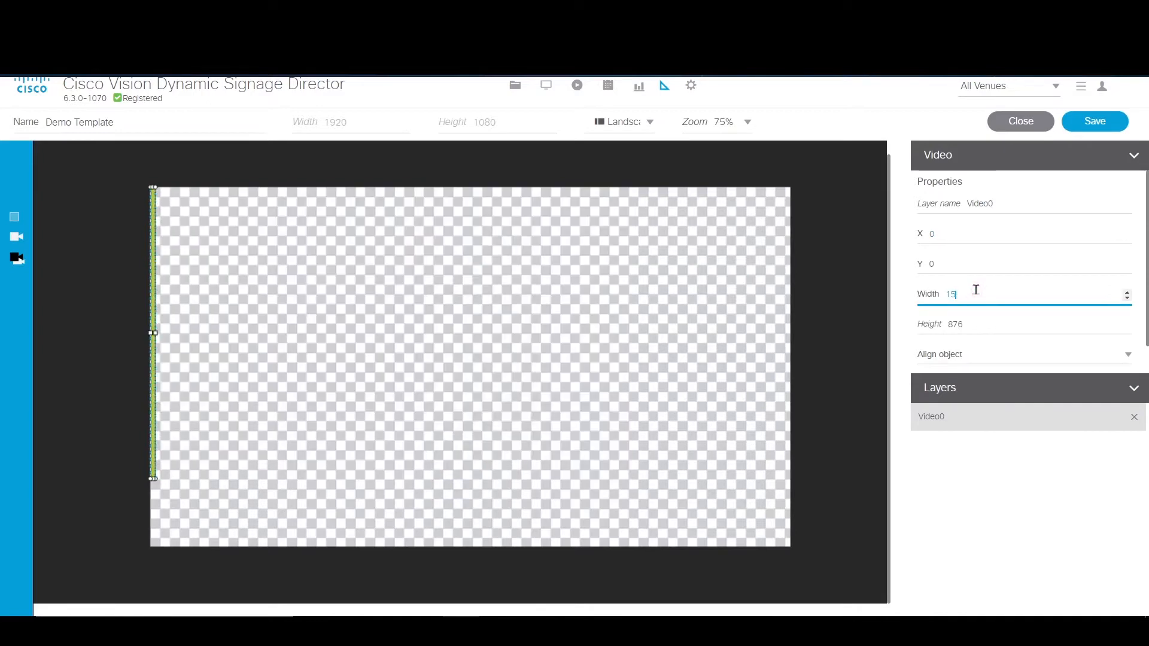
pyautogui.write('930')
pyautogui.press('Tab')
pyautogui.write('2')
pyautogui.press('BackSpace')
pyautogui.write('1080')
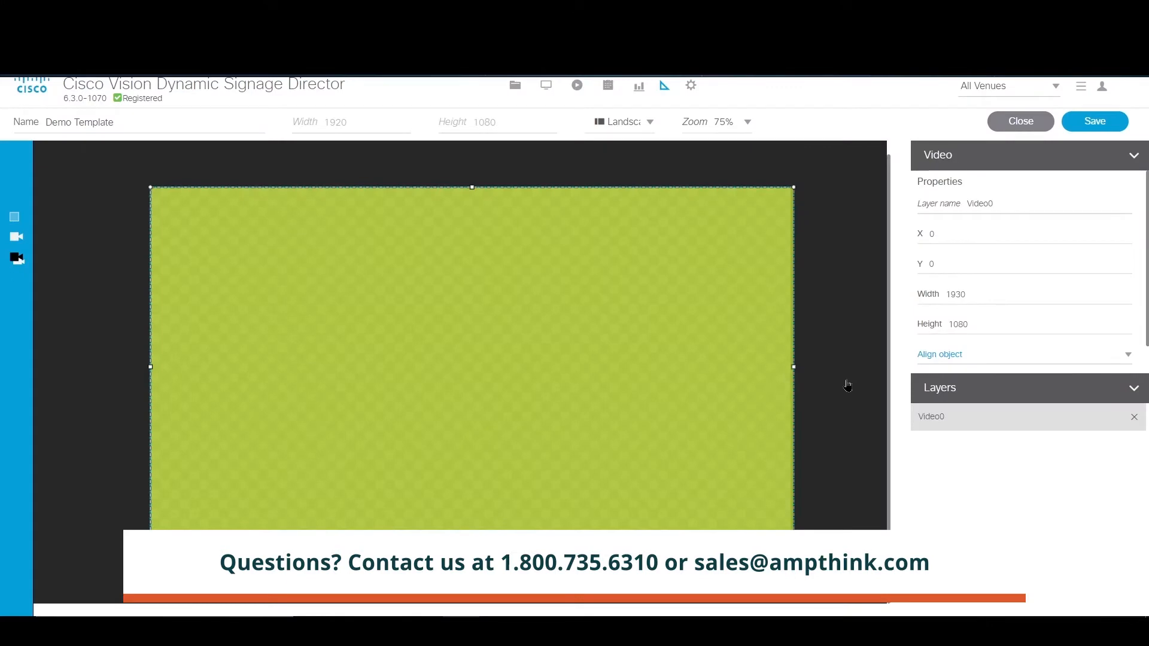
pyautogui.doubleClick(980, 203)
pyautogui.write('Primary Video Region')
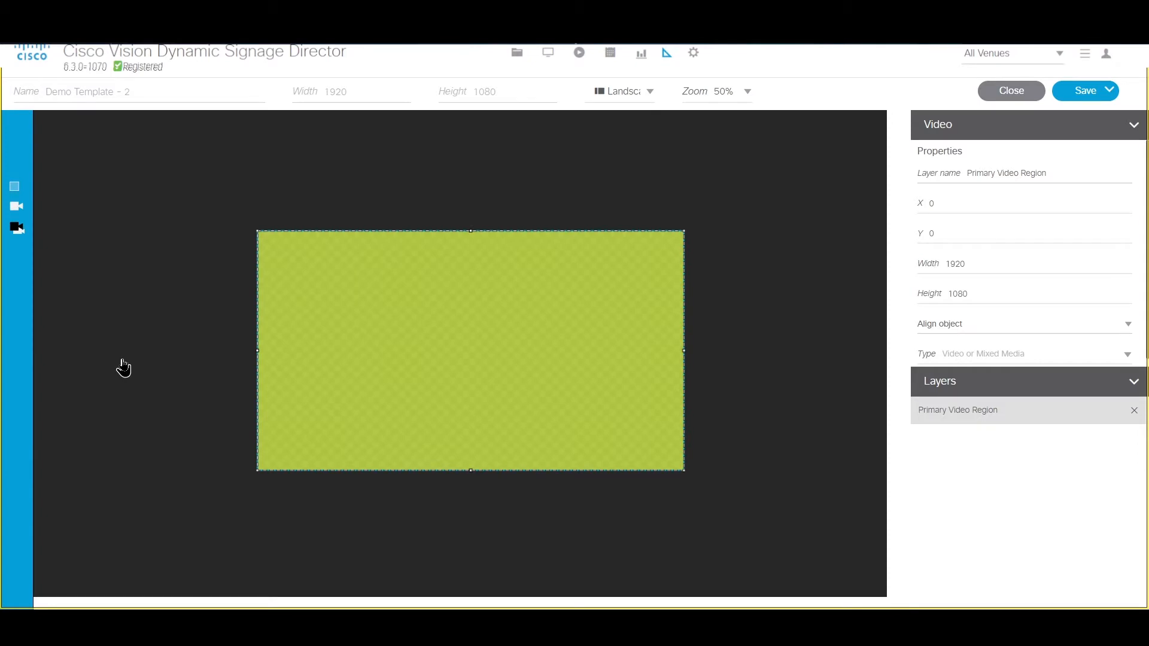
# Step: Apply Align left and Align top to the Primary Video Region
pyautogui.click(972, 325)
pyautogui.click(952, 369)
pyautogui.click(965, 325)
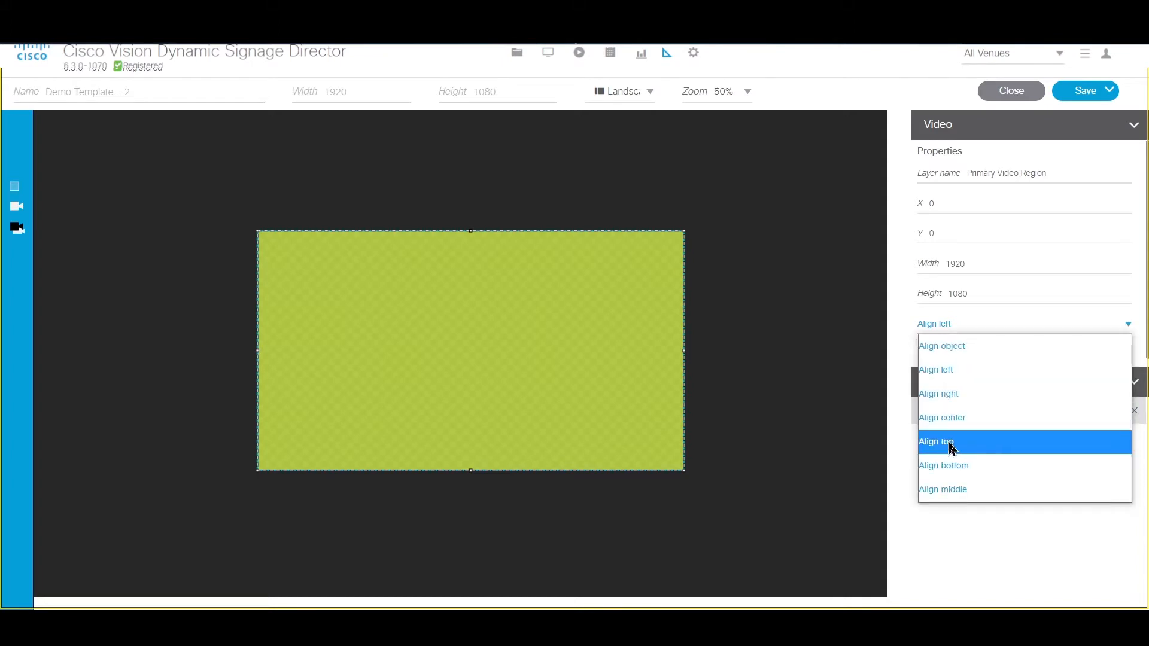
pyautogui.click(953, 443)
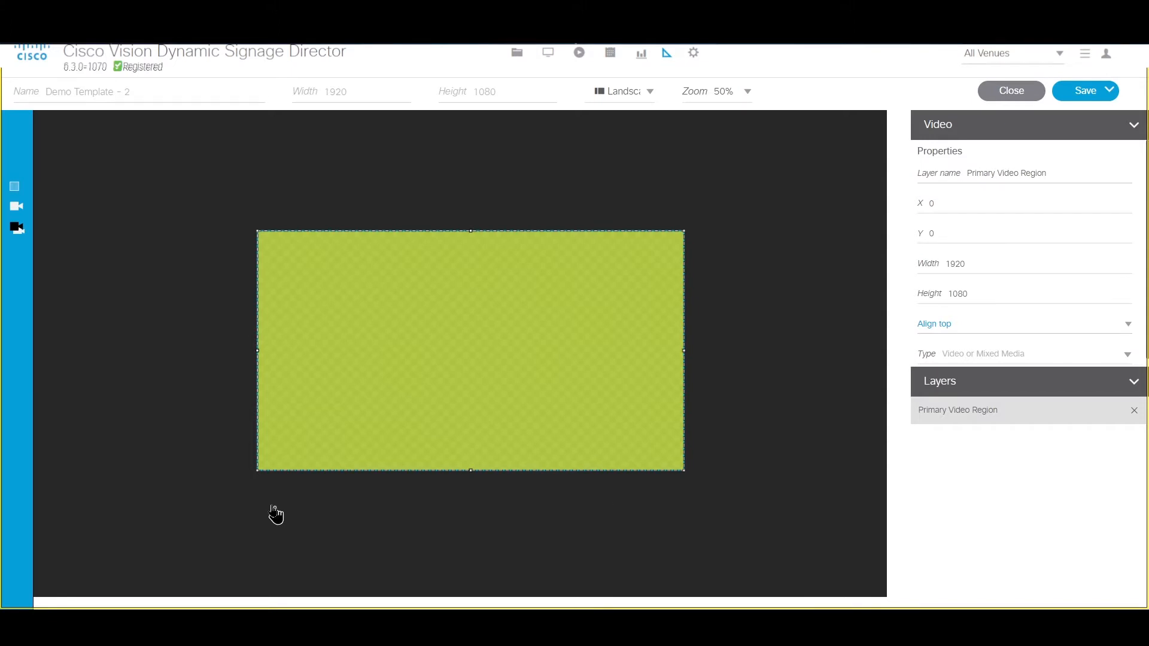
# Step: Shrink the Primary Video Region from its lower-left corner to about 784 by 528 and align it right
pyautogui.moveTo(257, 470); pyautogui.dragTo(510, 348)
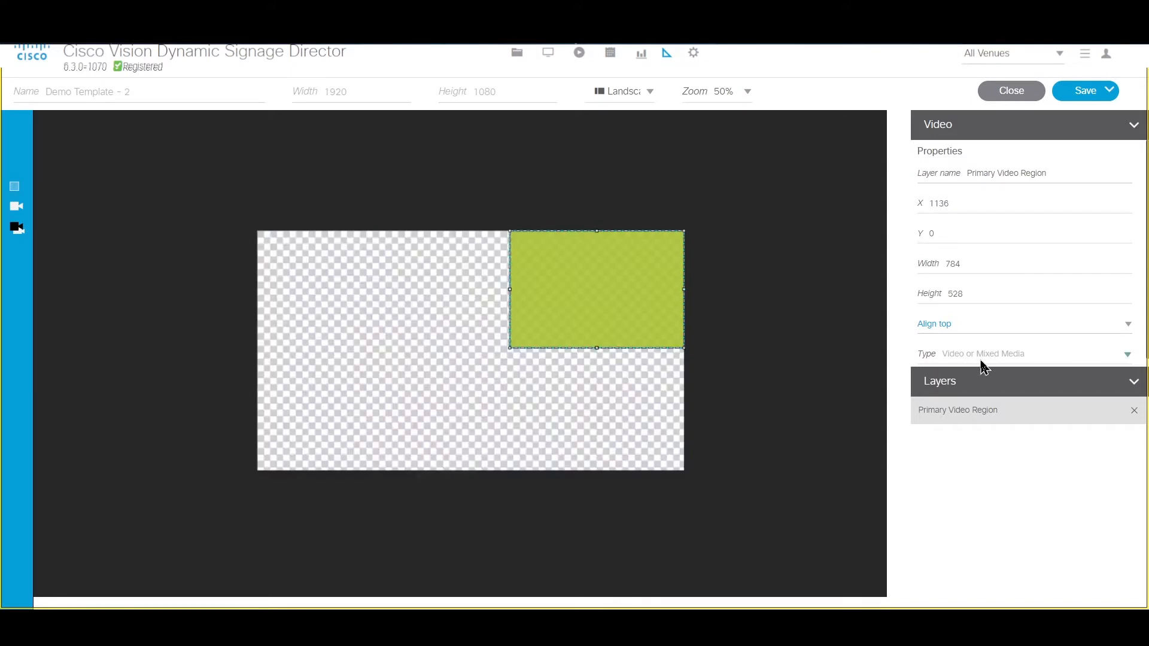
pyautogui.click(963, 327)
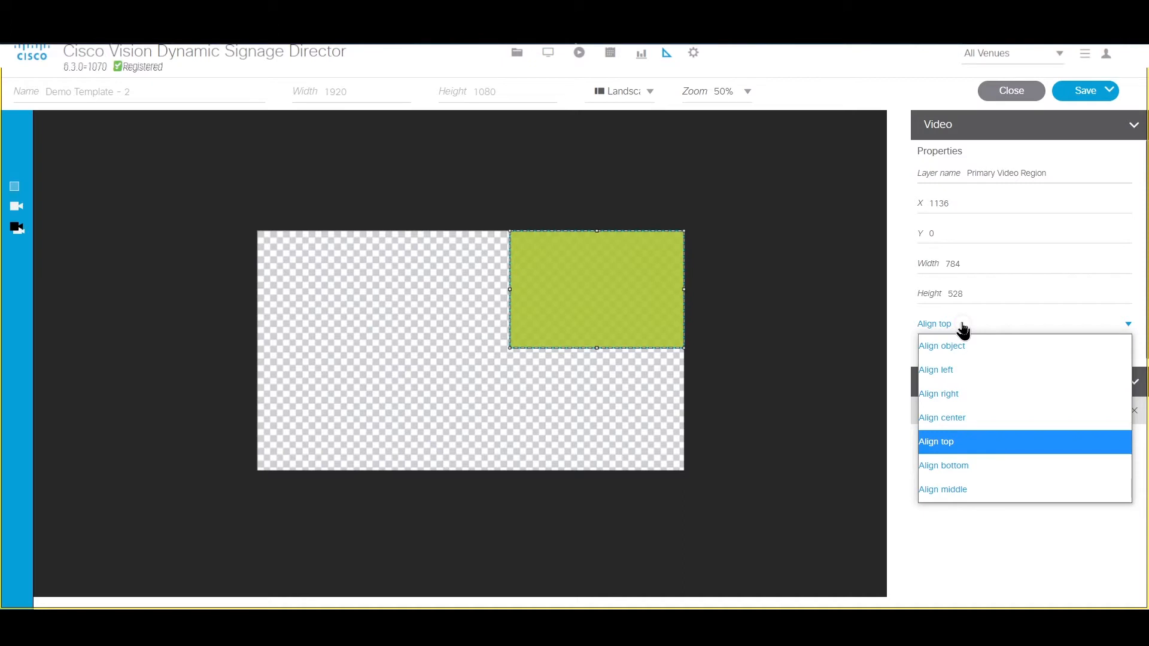
pyautogui.click(951, 393)
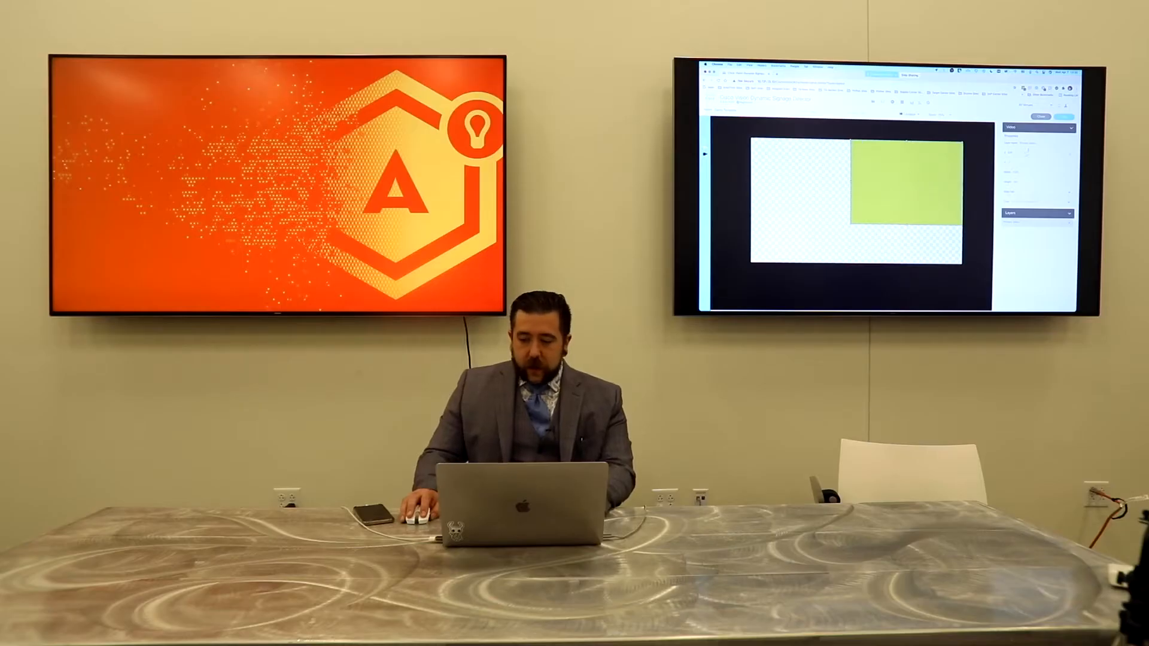
# Step: Set the Primary Video Region's X position to 0, width to 1920 and height to 1080
pyautogui.moveTo(1026, 153); pyautogui.dragTo(982, 154)
pyautogui.write('0')
pyautogui.press('Tab')
pyautogui.press('Tab')
pyautogui.write('1920')
pyautogui.press('Tab')
pyautogui.write('1080')
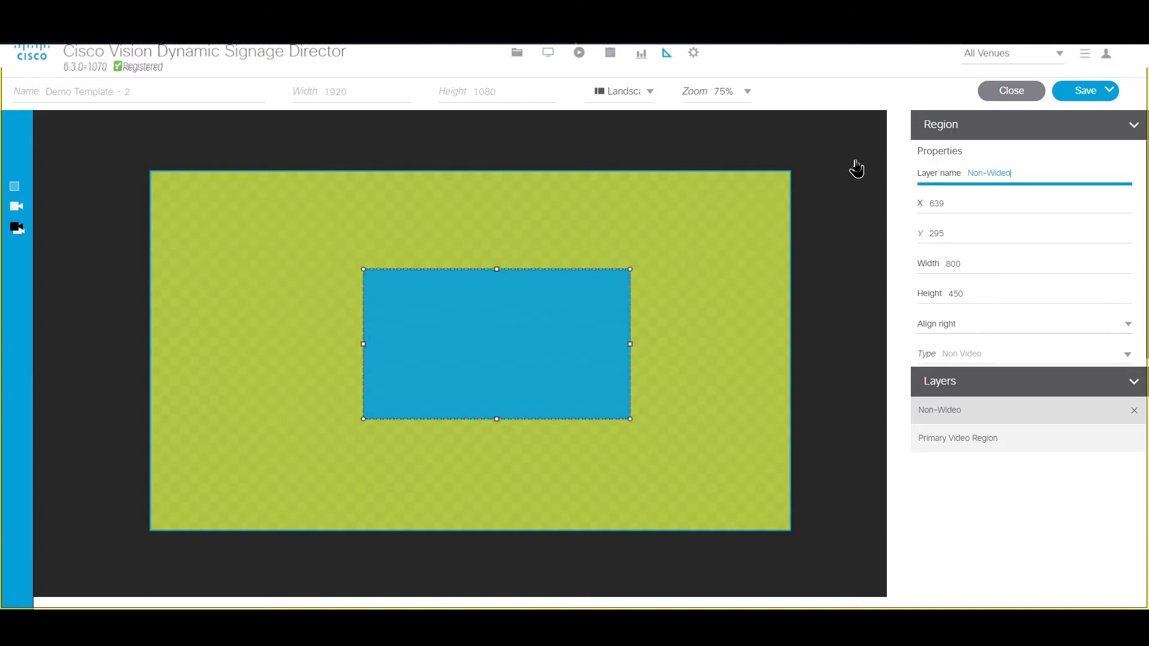
# Step: Delete the misspelled ending of the non-video region's layer name to correct it
pyautogui.press('BackSpace')
pyautogui.press('BackSpace')
pyautogui.press('BackSpace')
pyautogui.press('BackSpace')
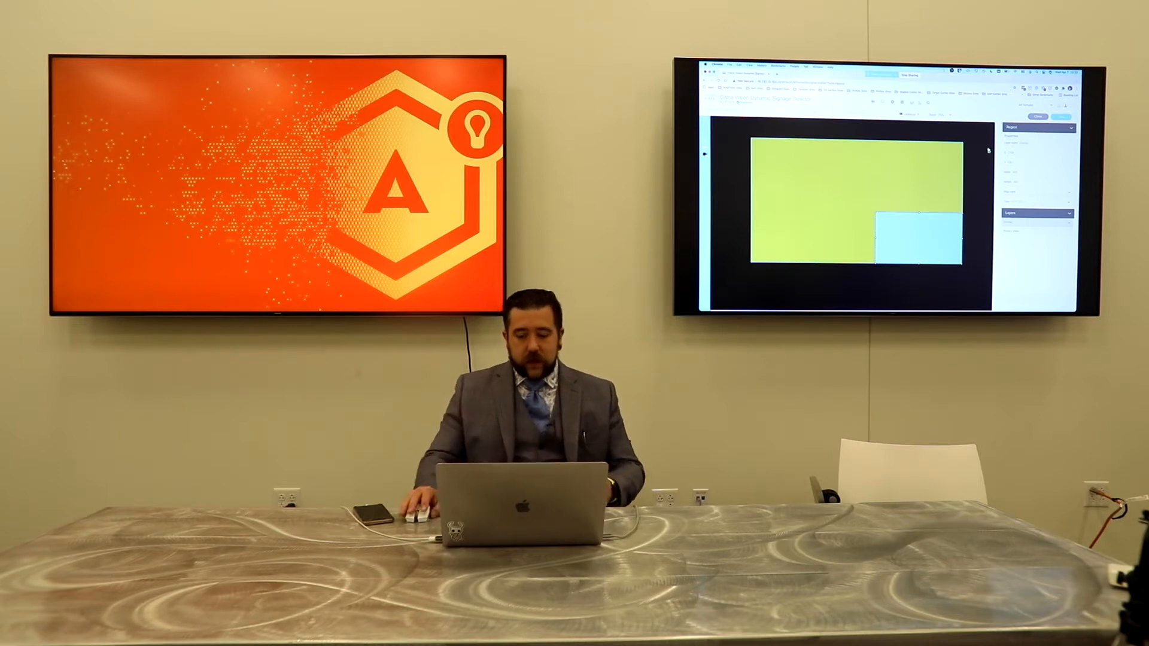
# Step: Select the Primary Video Region layer and switch back to the non-video layer in the layer order
pyautogui.click(1035, 233)
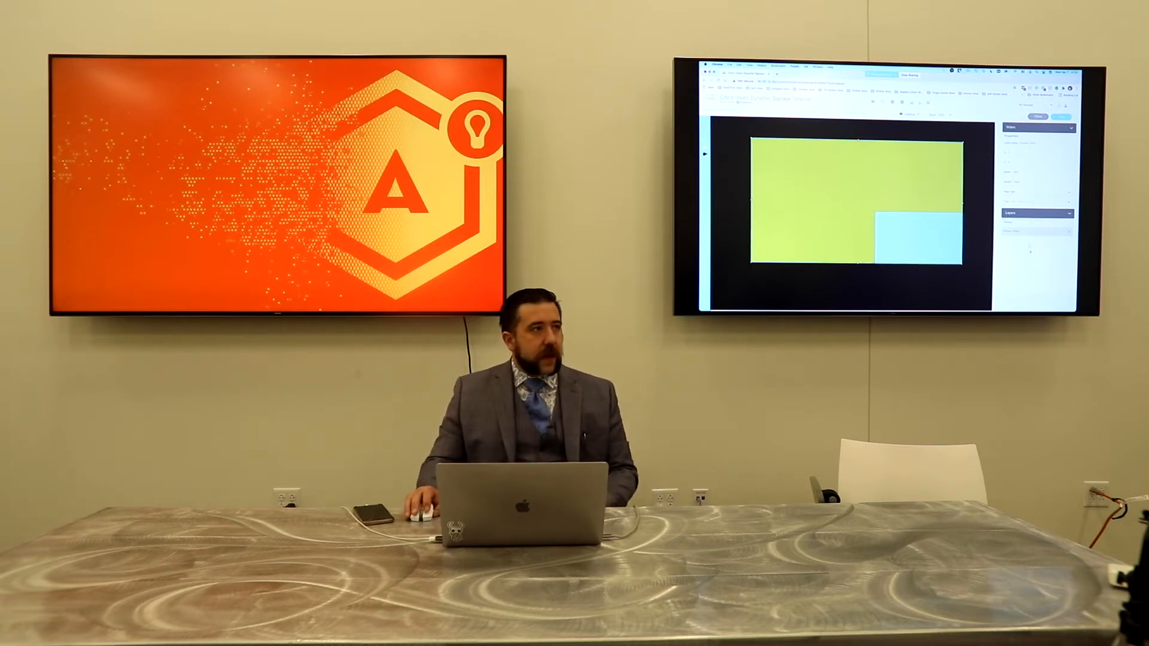
pyautogui.click(1020, 223)
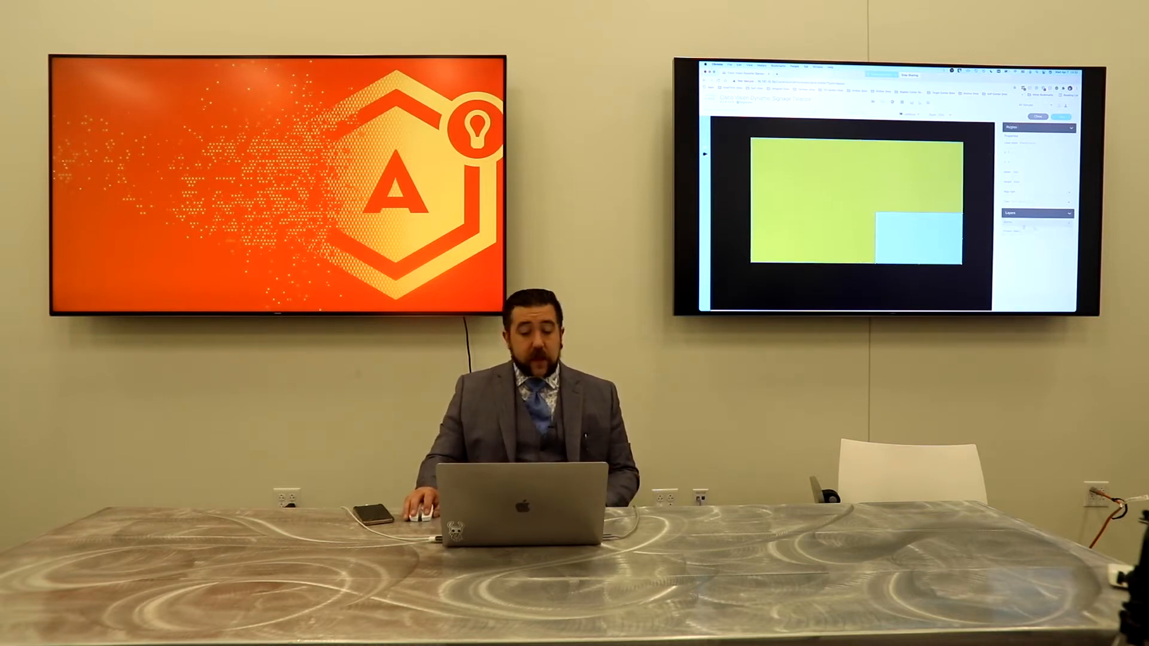